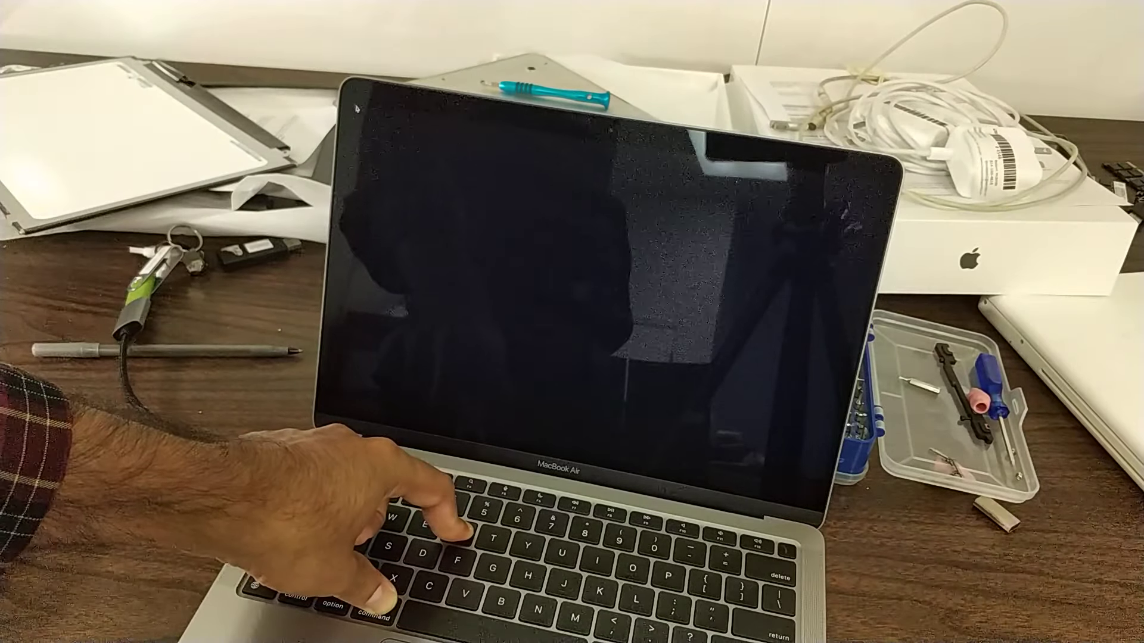
# Power the MacBook Air back on into the macOS Startup Options screen.
pyautogui.press('r')
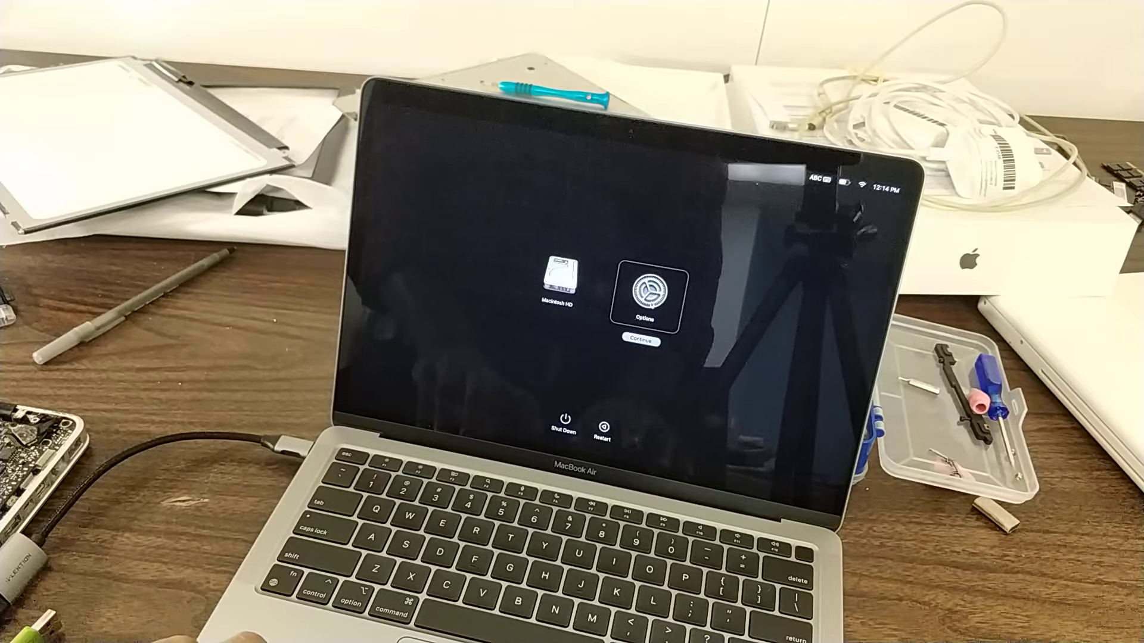
# Start up into Recovery, briefly open and close Disk Utility, then show the Utilities menu.
pyautogui.click(640, 343)
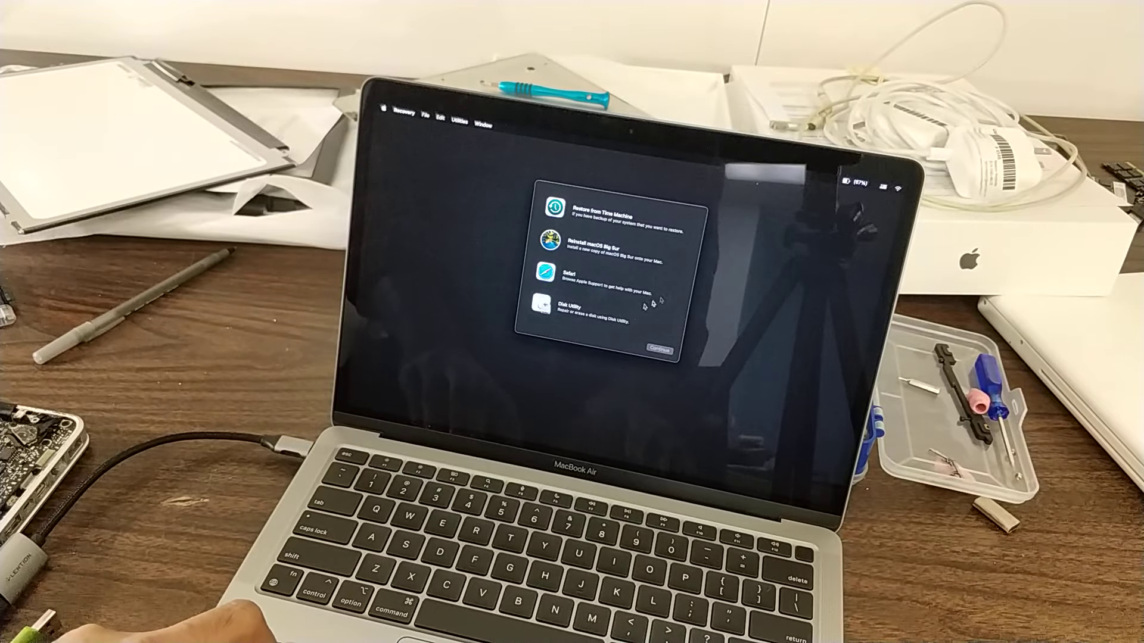
pyautogui.click(581, 306)
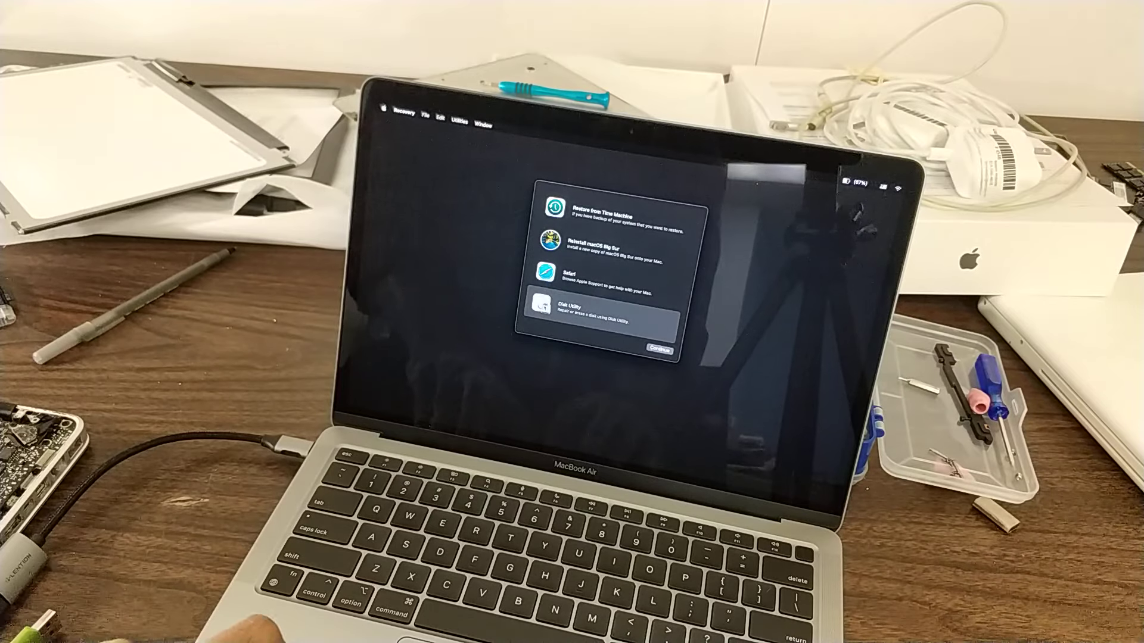
pyautogui.click(659, 350)
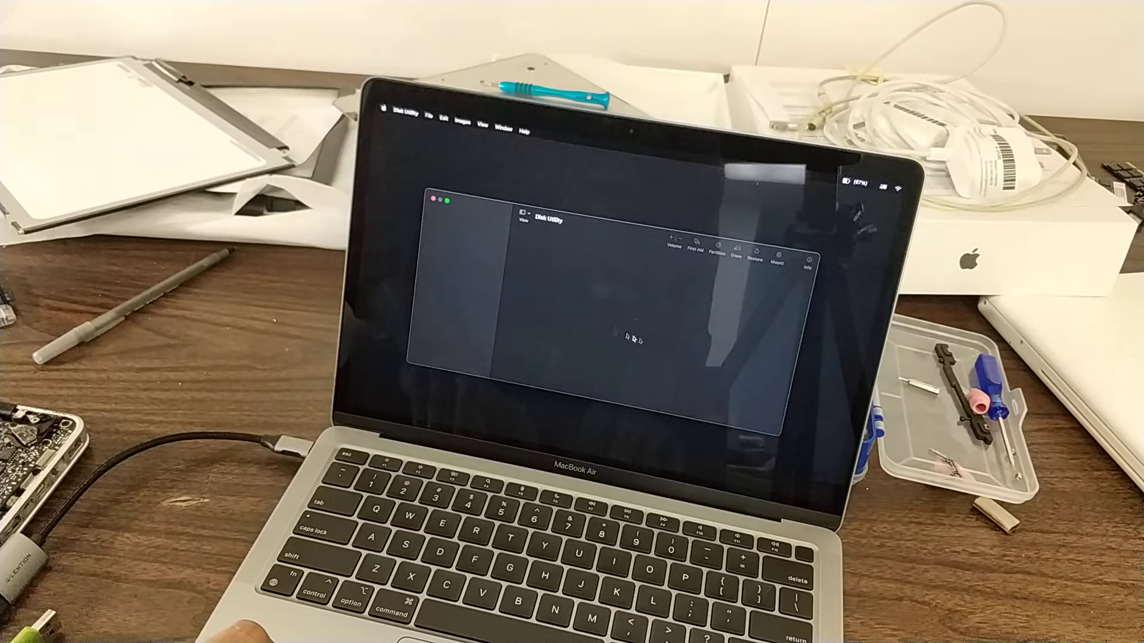
pyautogui.click(434, 199)
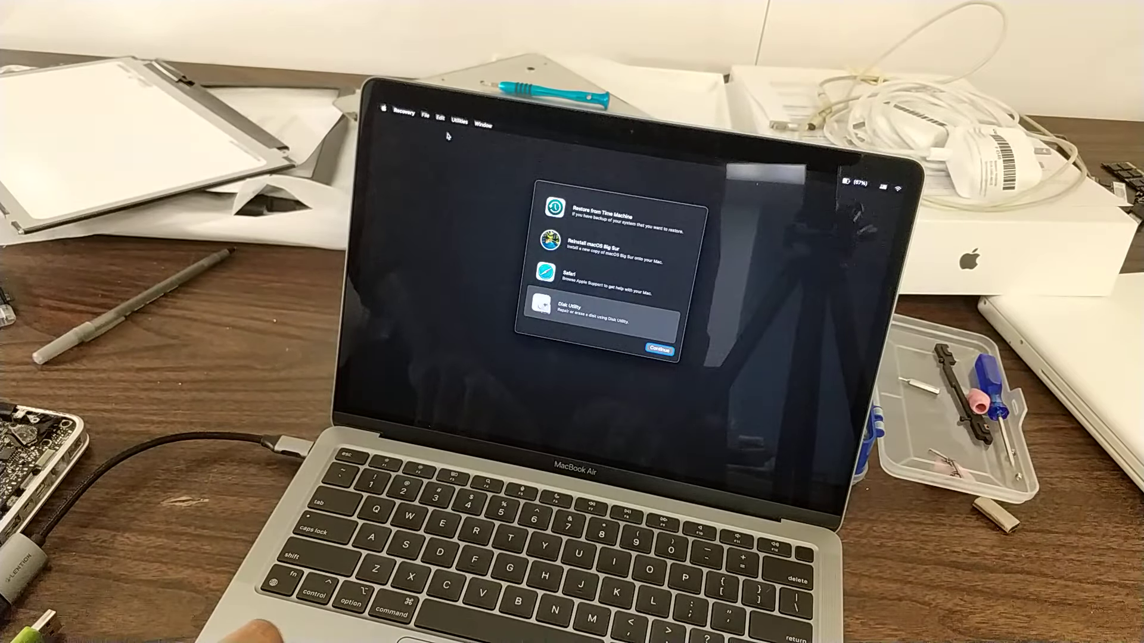
pyautogui.click(458, 119)
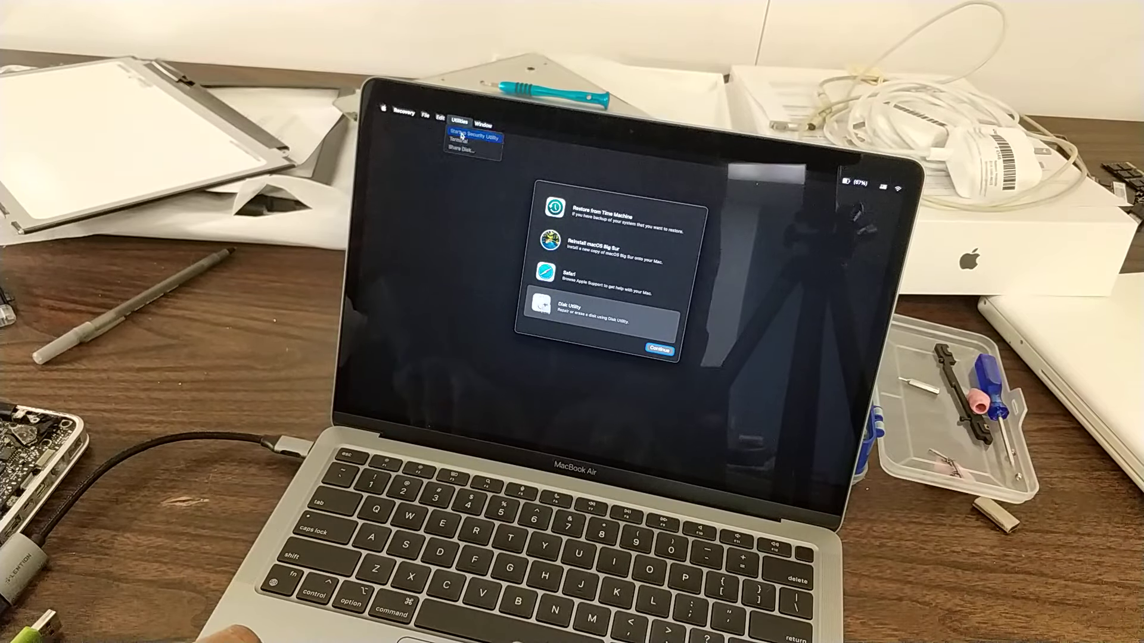
# Launch Startup Security Utility and open Macintosh HD's Security Policy options.
pyautogui.click(461, 134)
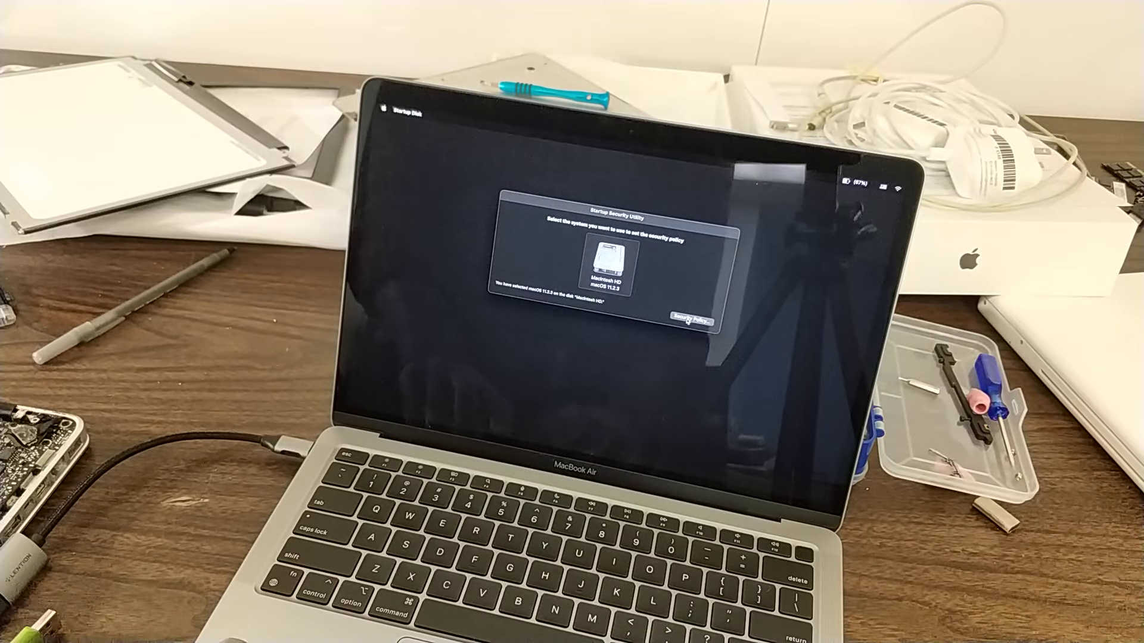
pyautogui.click(688, 320)
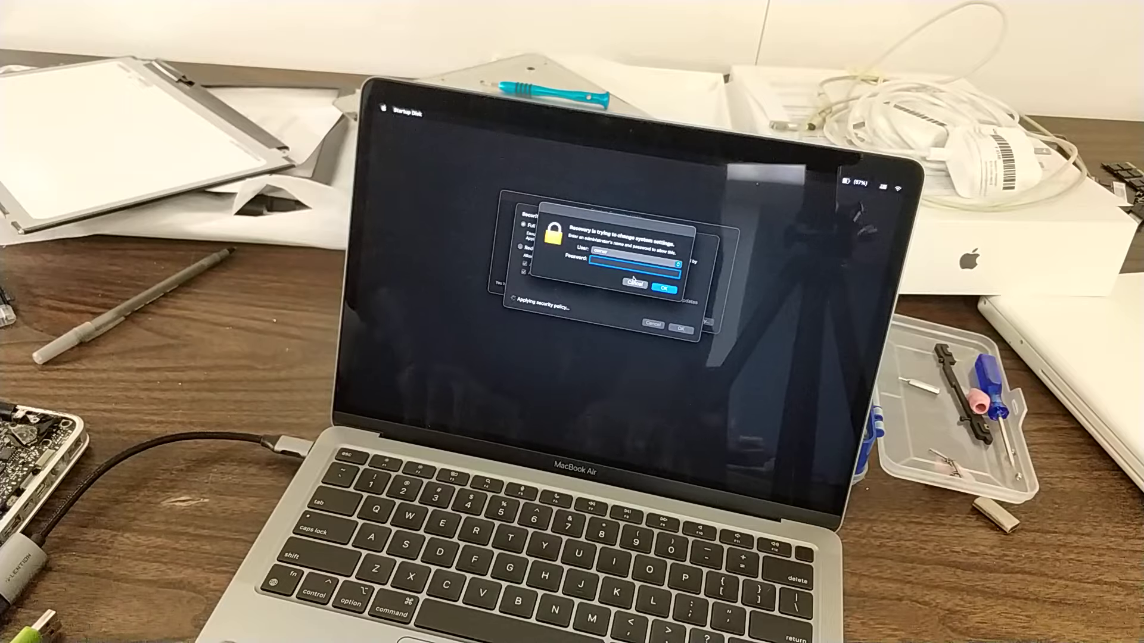
pyautogui.write('••')
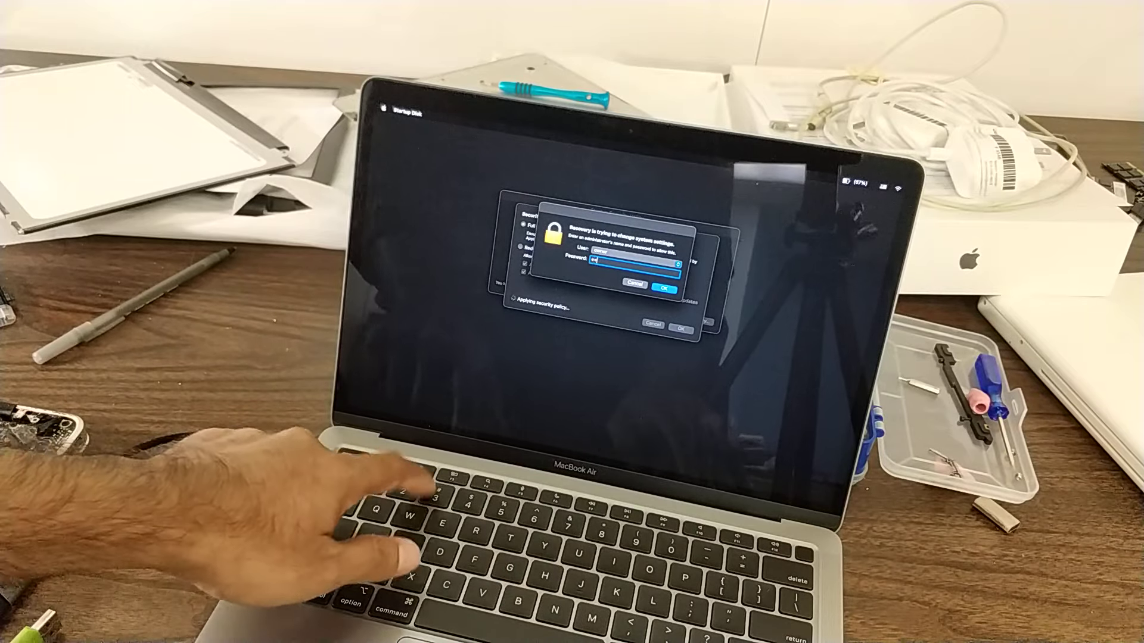
pyautogui.write('••••••')
# Submit the administrator password, re-entering it after the first attempt is rejected.
pyautogui.press('Return')
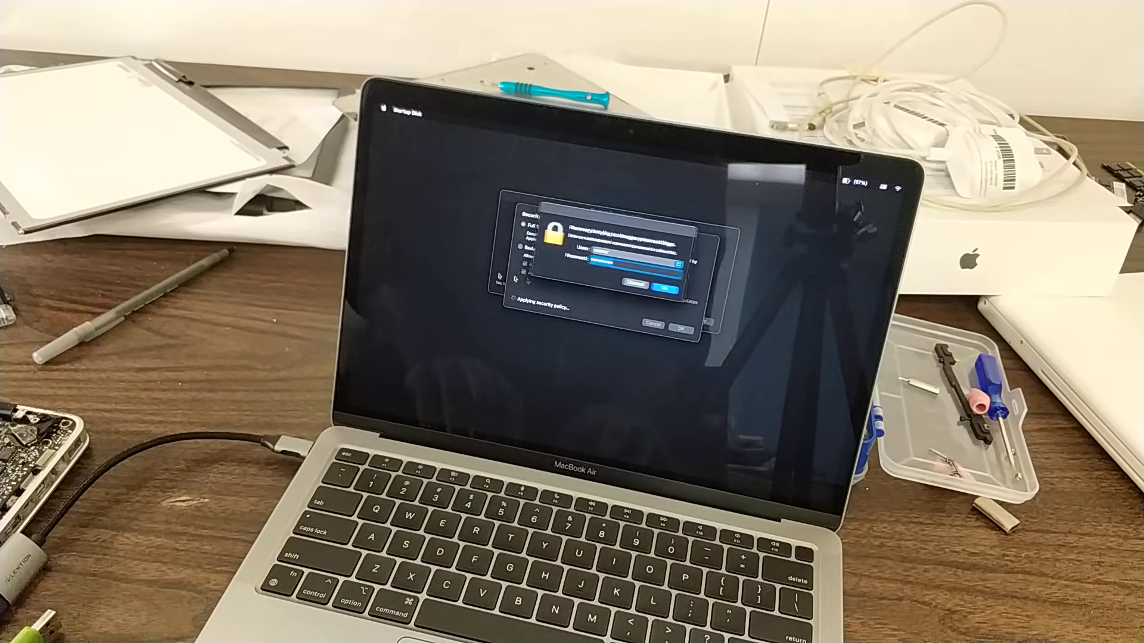
pyautogui.write('•••••')
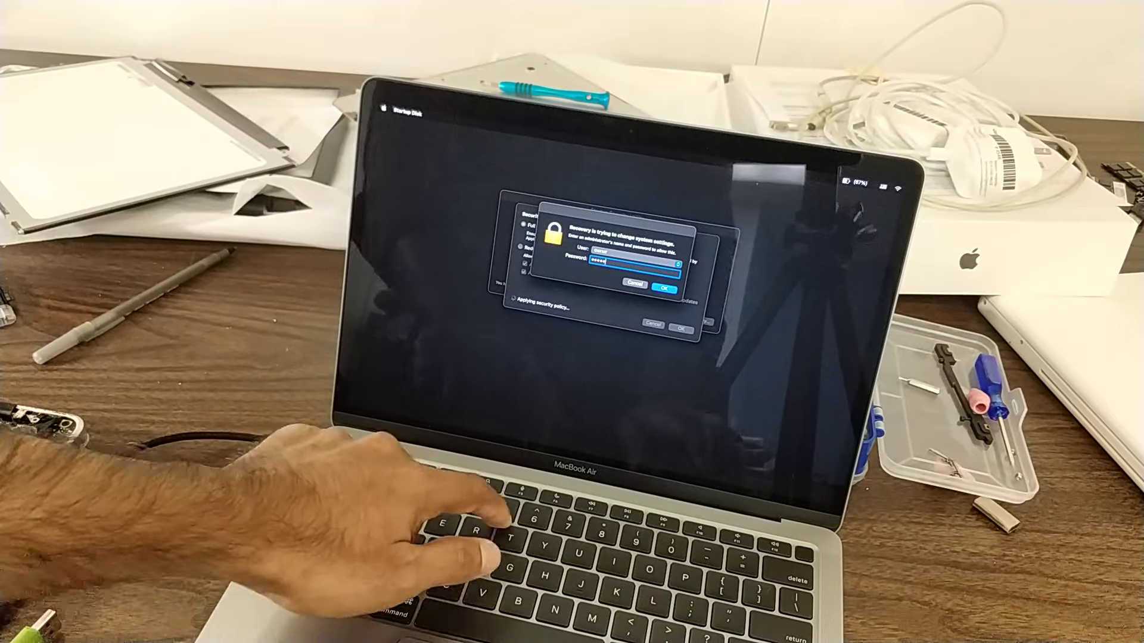
pyautogui.press('Return')
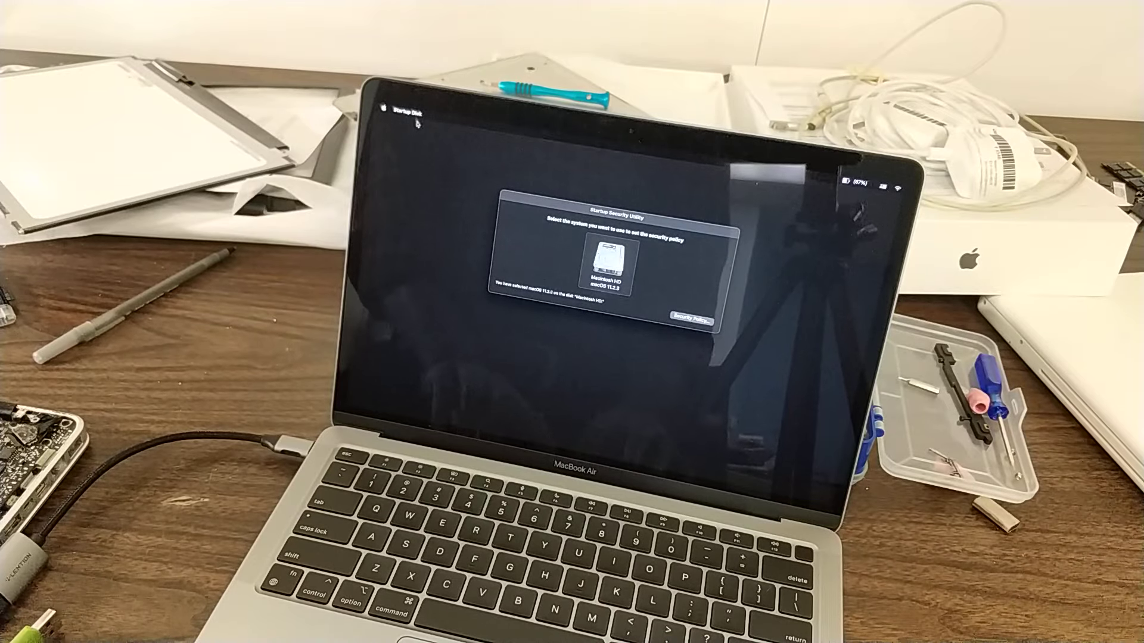
# Quit Startup Security Utility, returning to the main Recovery utilities window.
pyautogui.click(410, 150)
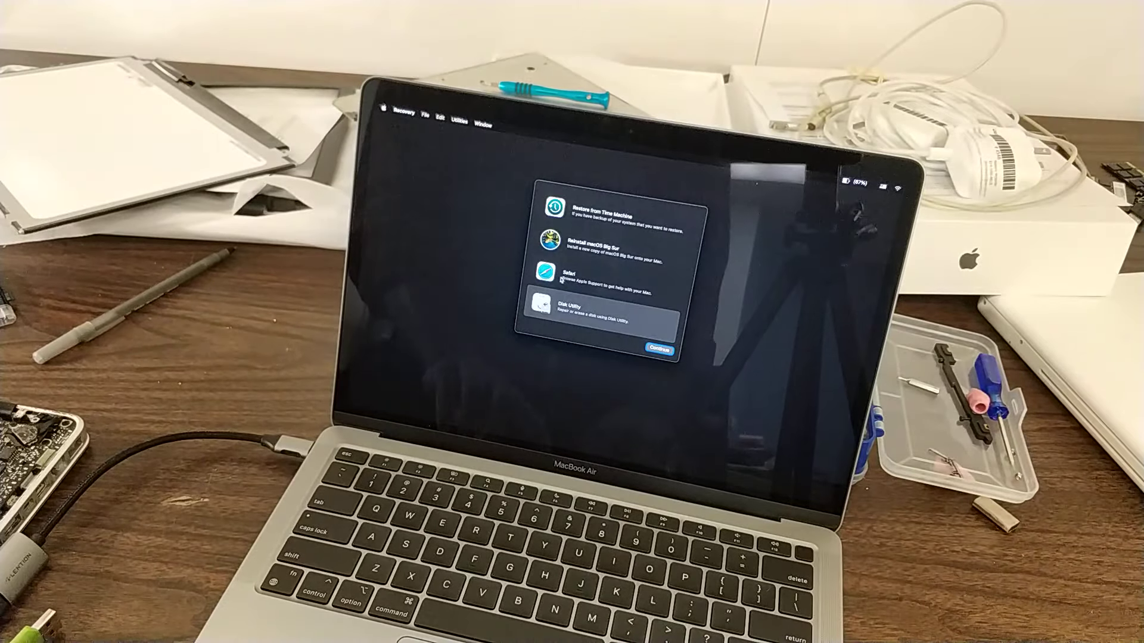